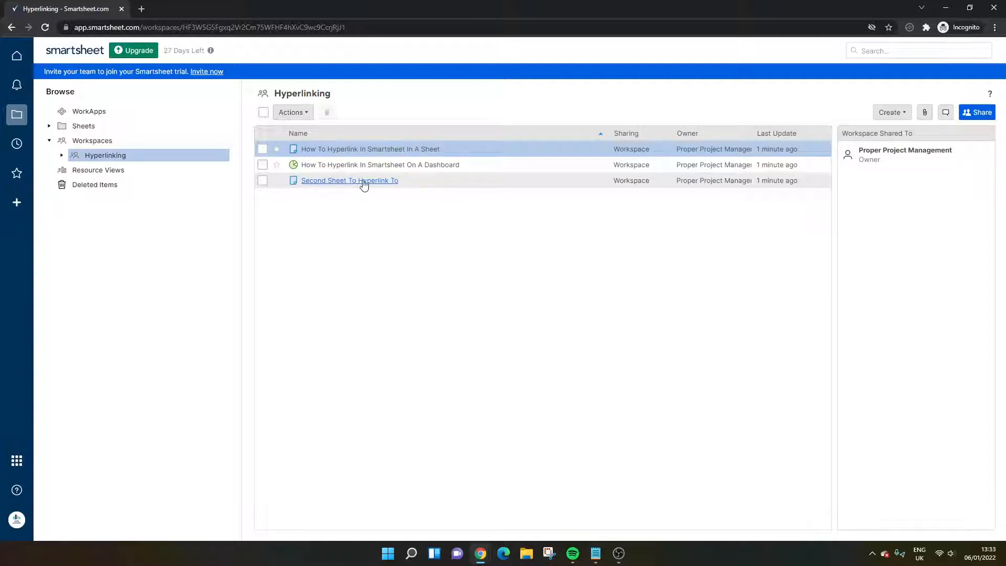
Step: Open the sheet "How To Hyperlink In Smartsheet In A Sheet" and start a hyperlink in row 2 of Column2
click(336, 151)
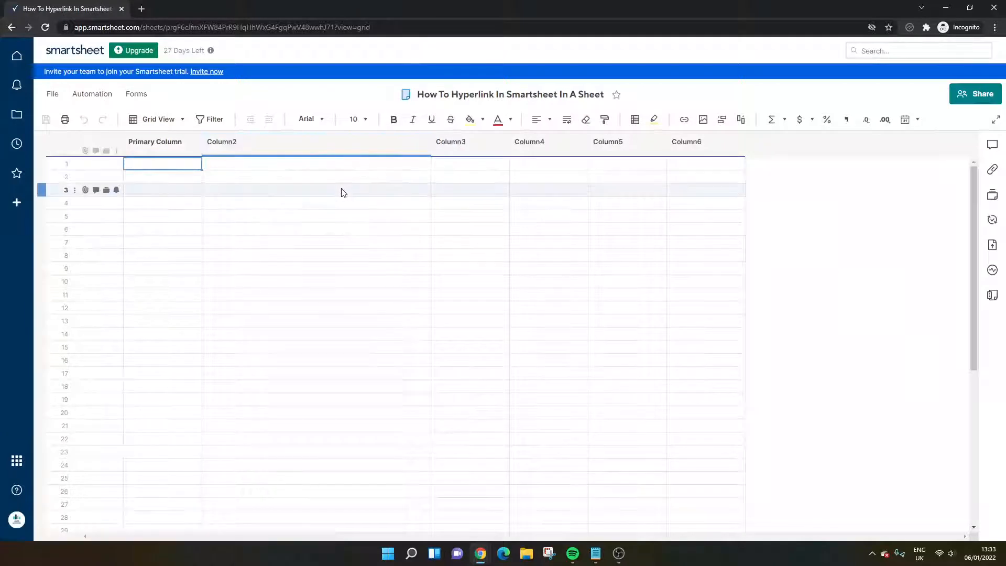
click(289, 196)
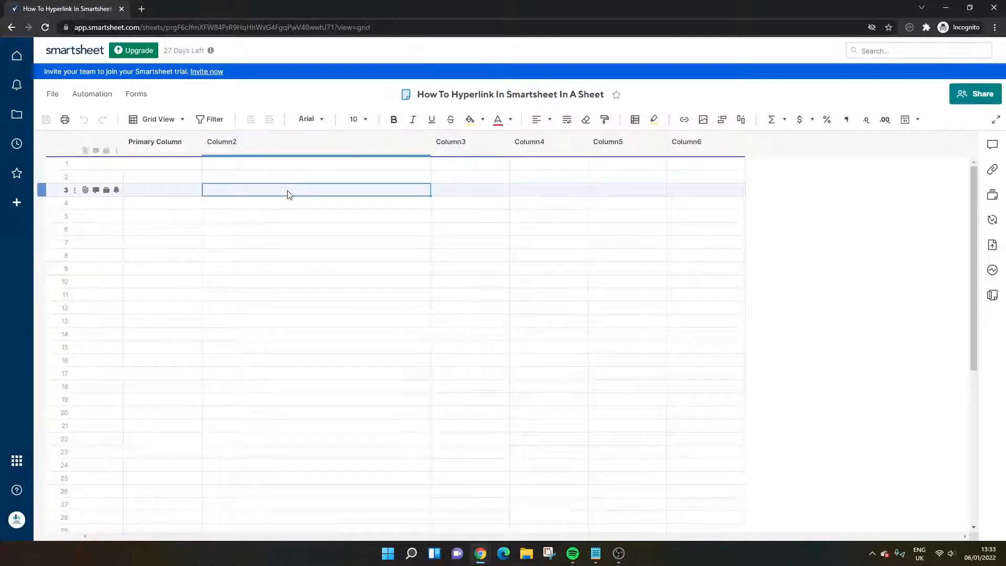
click(270, 179)
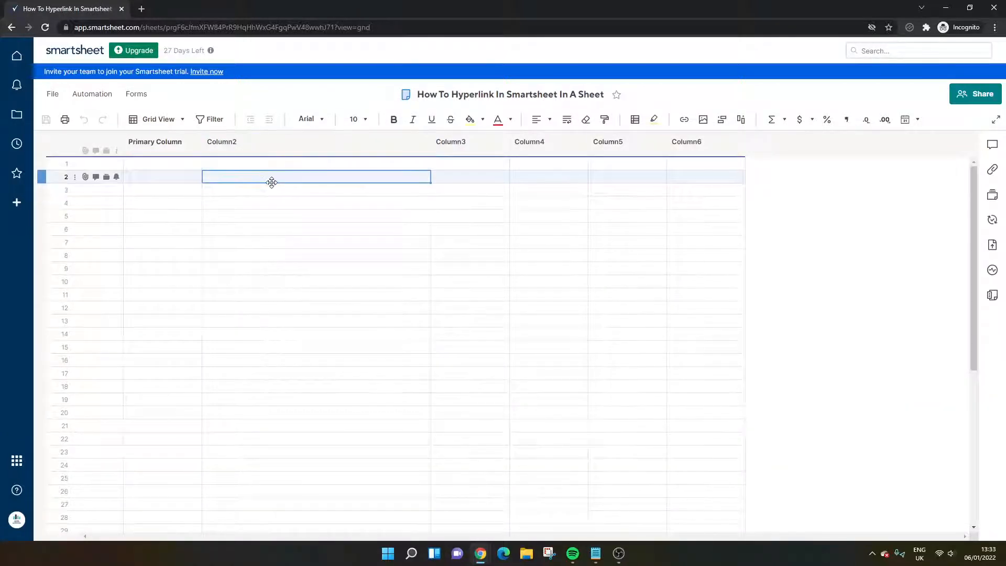
click(247, 153)
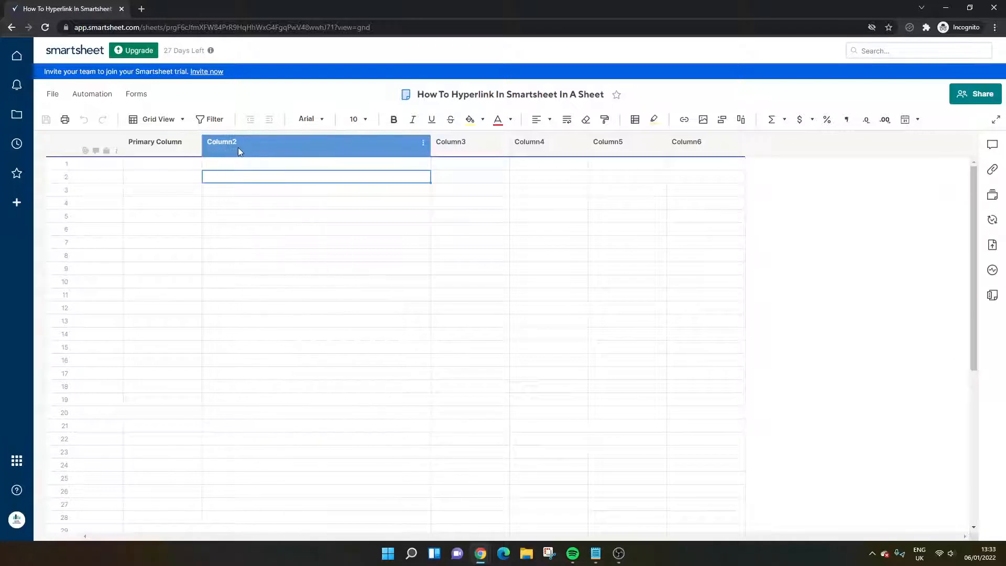
click(239, 178)
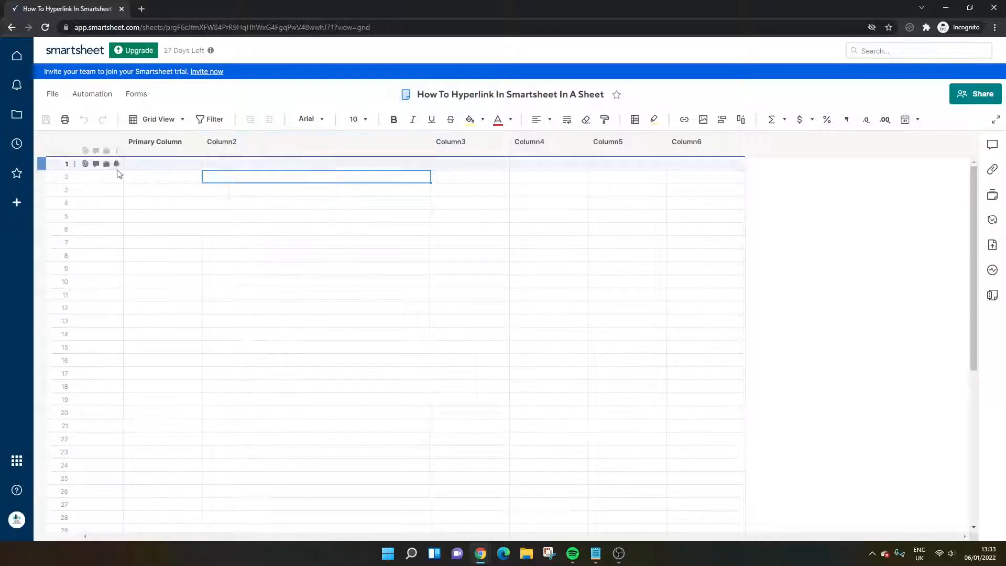
right_click(244, 182)
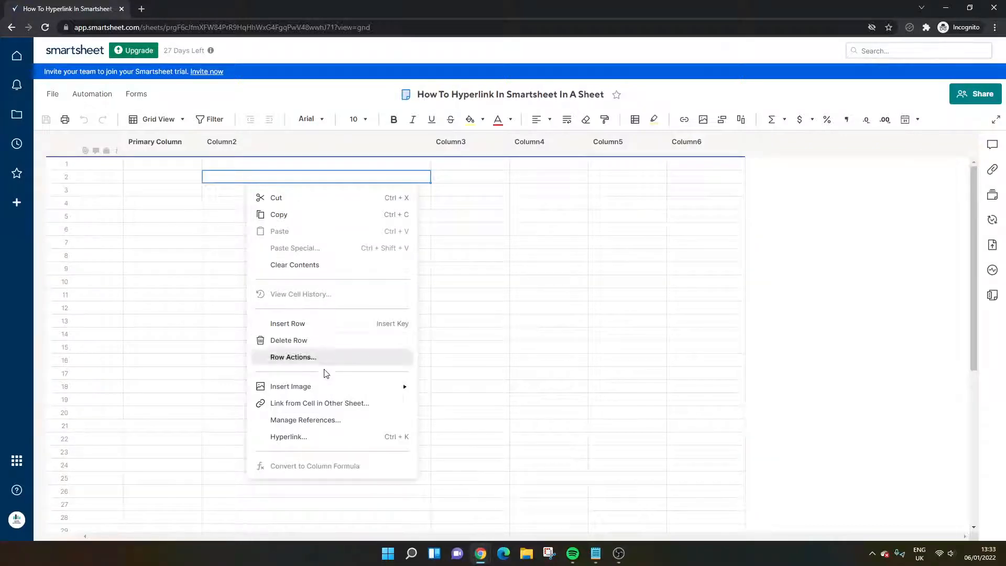
click(299, 440)
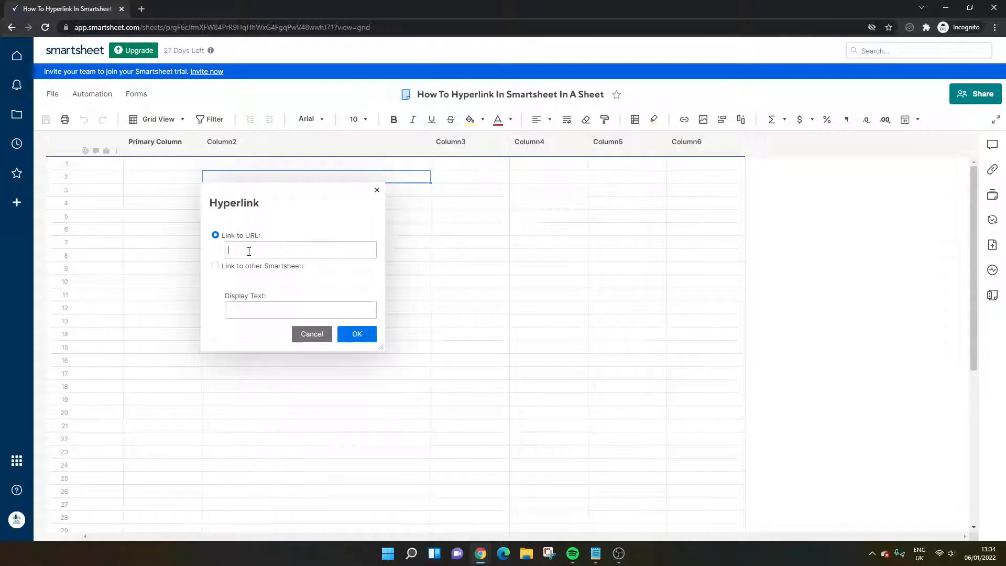
text(oogle)
key(BackSpace)
key(BackSpace)
key(BackSpace)
key(BackSpace)
key(BackSpace)
key(BackSpace)
key(BackSpace)
key(BackSpace)
text(https://www.google.)
Step: Link the cell to the other Smartsheet "Second Sheet To Hyperlink To", using that name as display text, and save the sheet
click(227, 266)
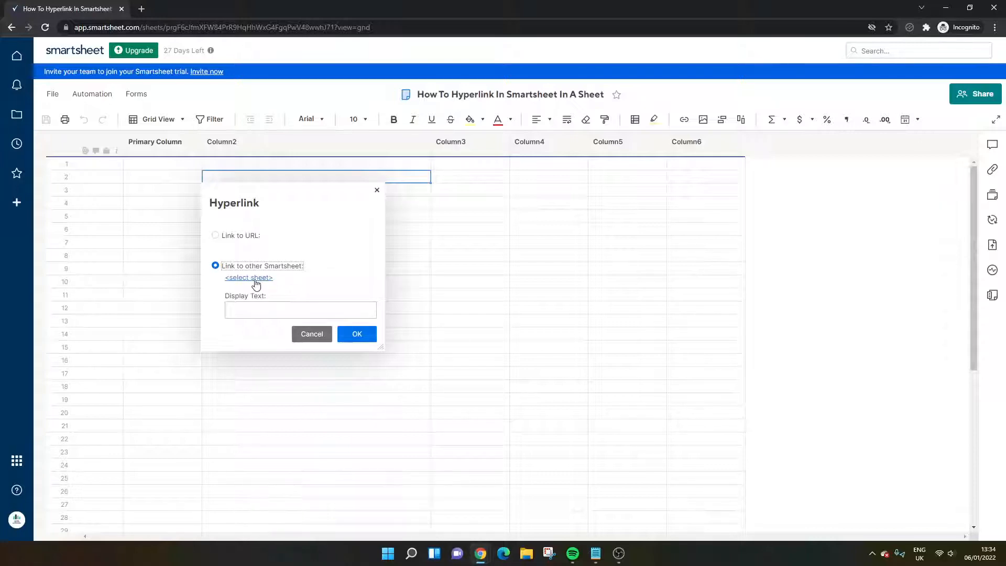
click(254, 281)
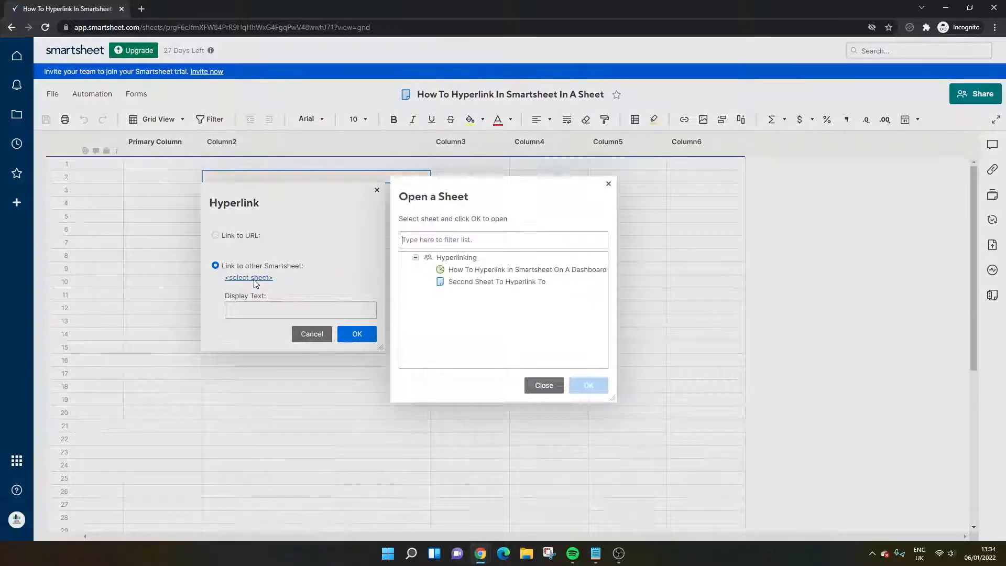
click(483, 283)
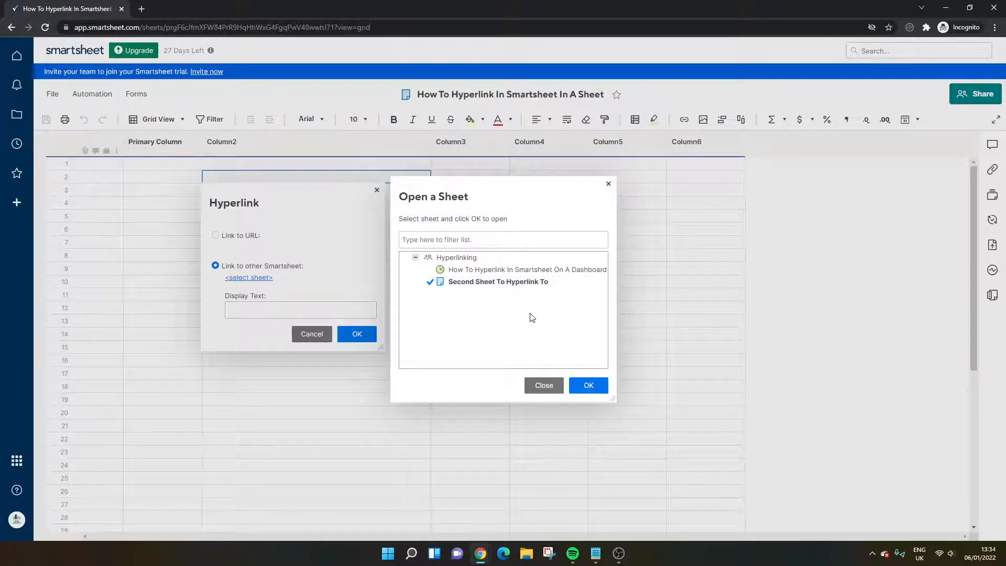
click(587, 385)
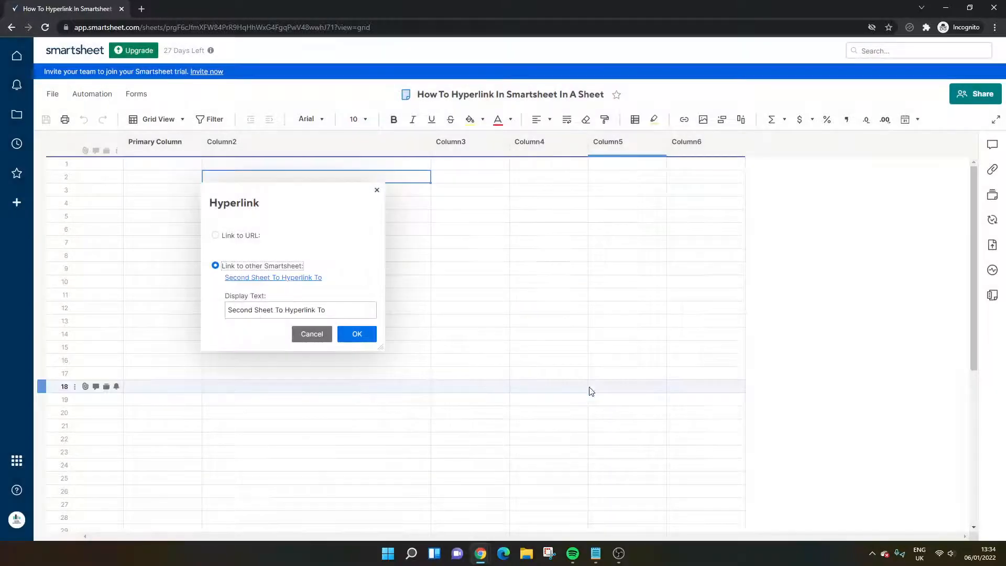
click(286, 310)
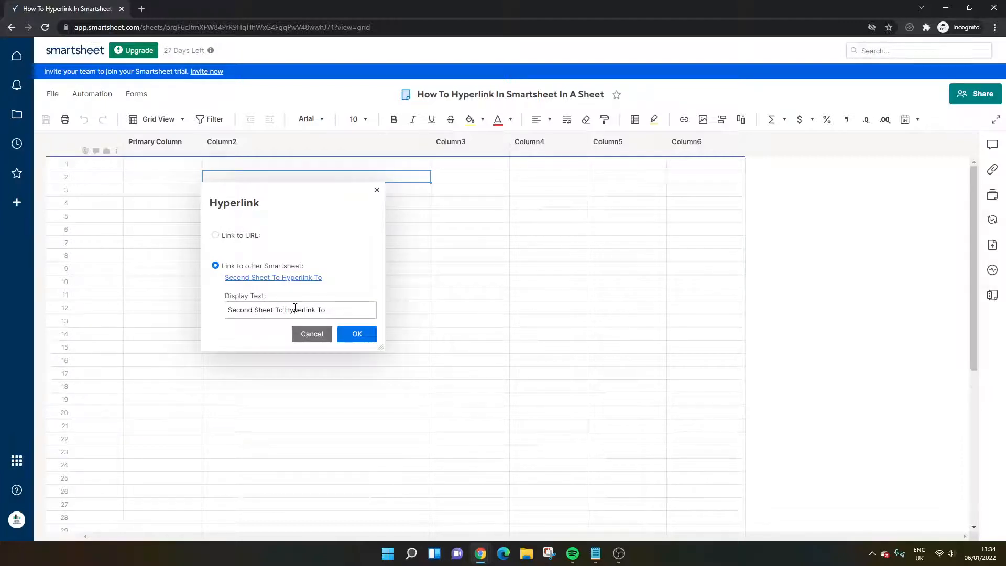
click(362, 335)
click(306, 244)
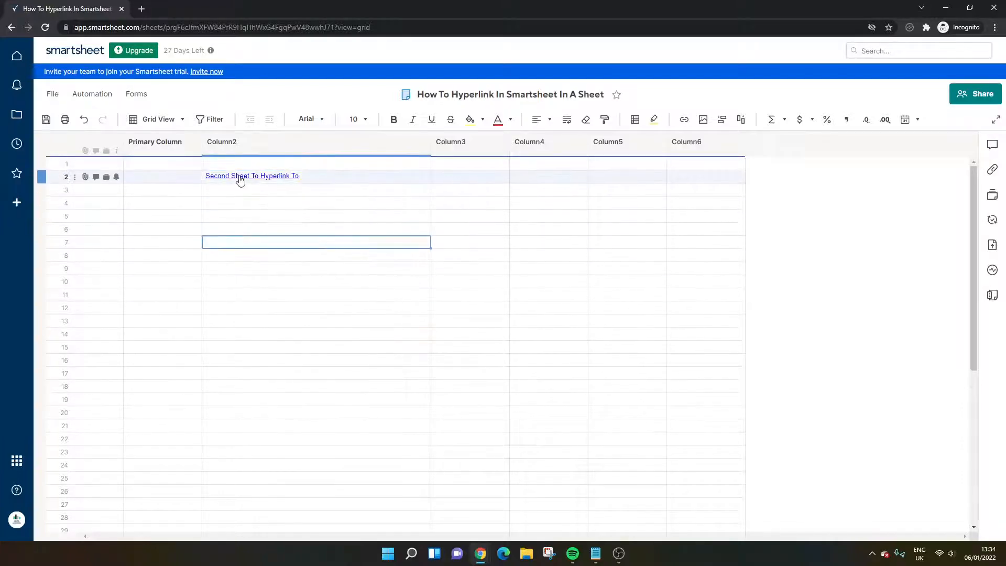
click(279, 196)
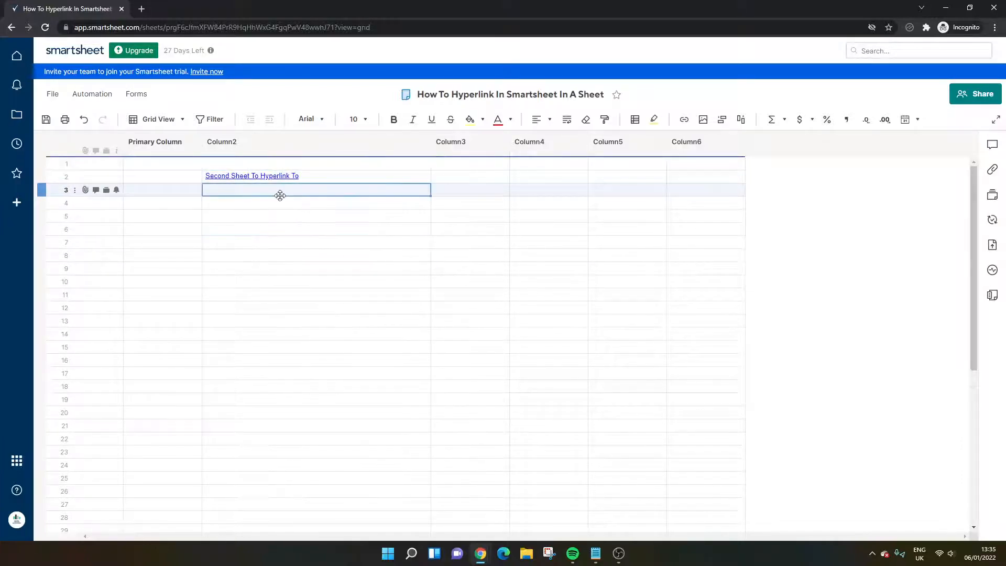
key(ctrl+s)
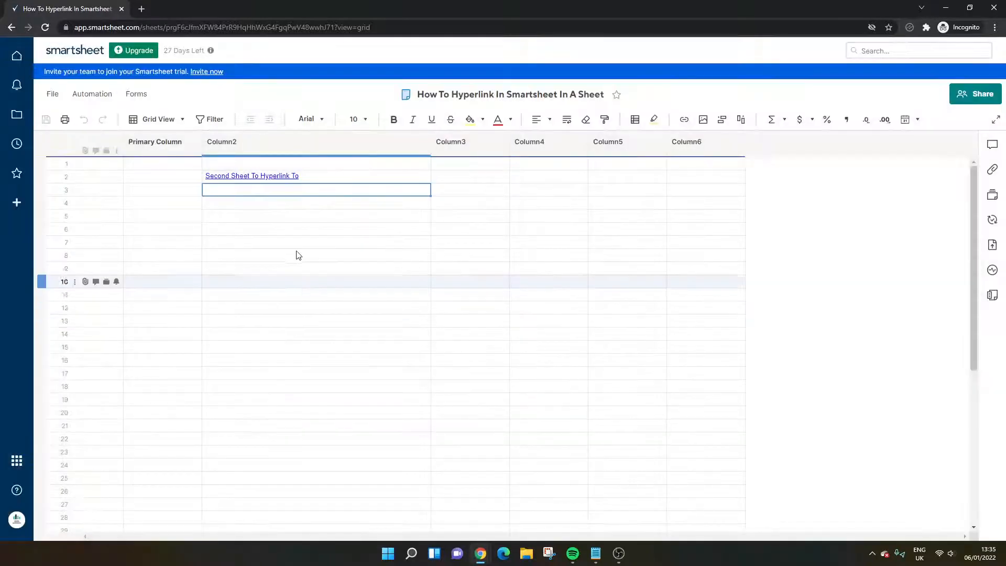
Step: Test the Column2 hyperlink by following it to the second sheet, and return to the Hyperlinking workspace
click(258, 177)
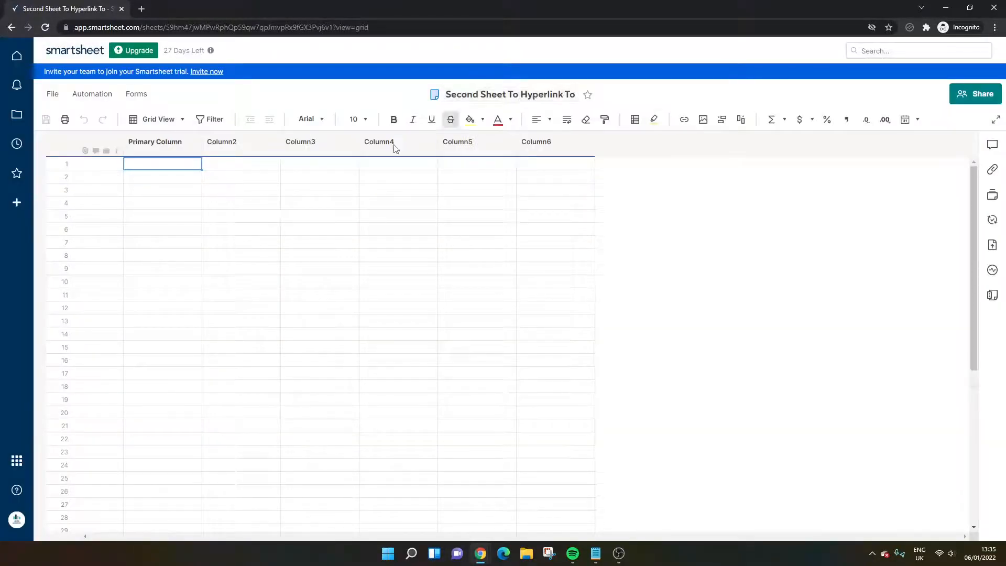
click(180, 189)
click(229, 178)
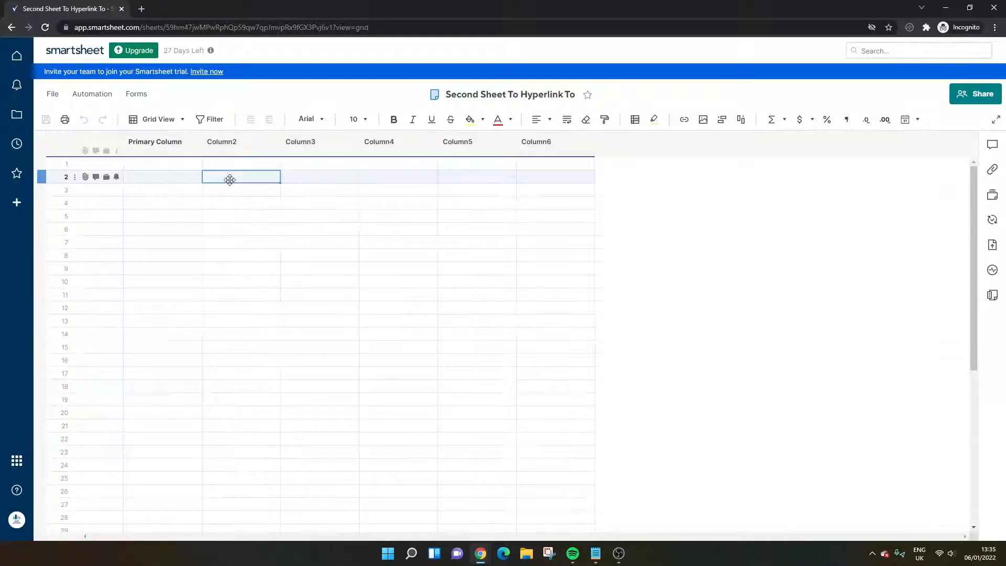
right_click(230, 180)
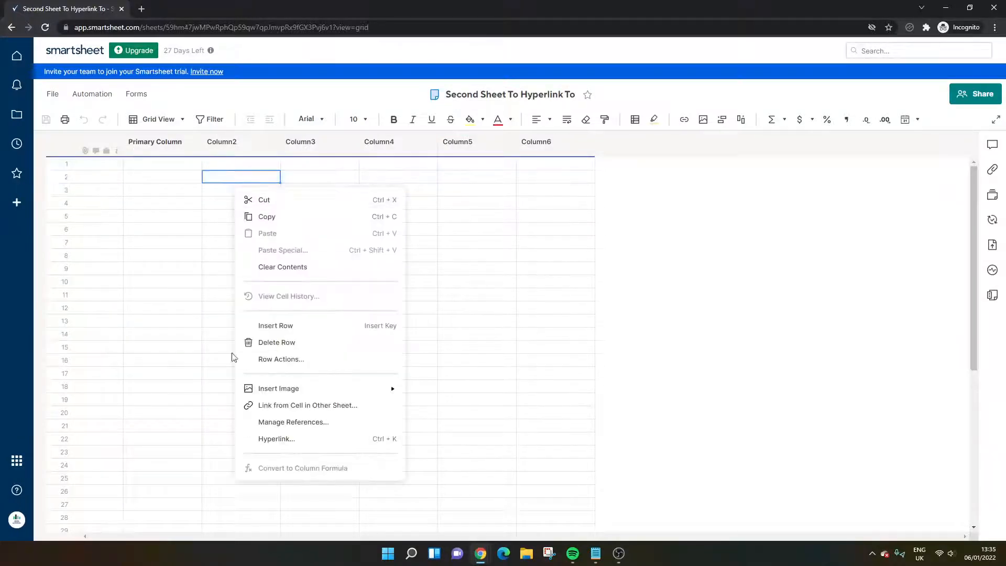
click(208, 305)
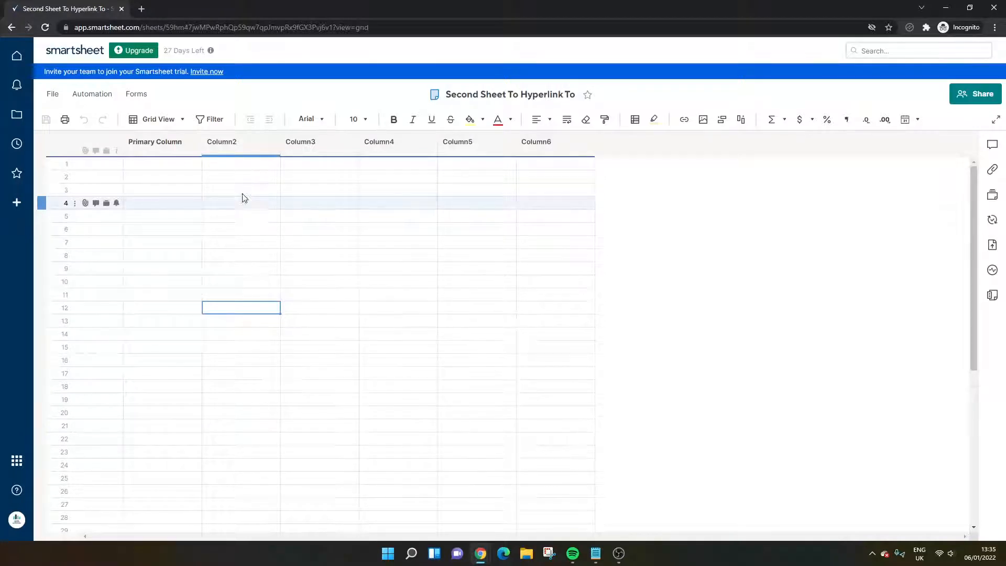
click(11, 29)
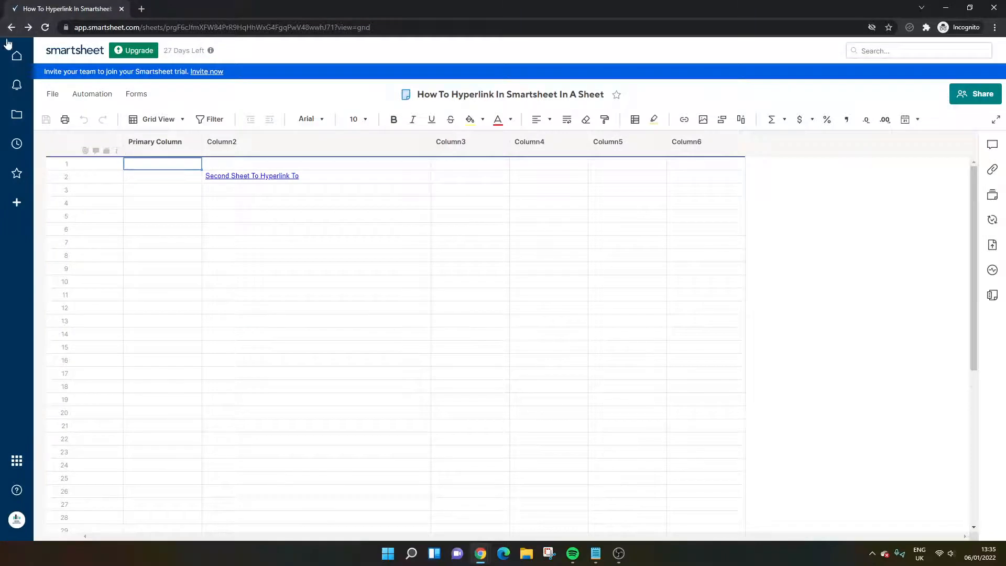
click(14, 25)
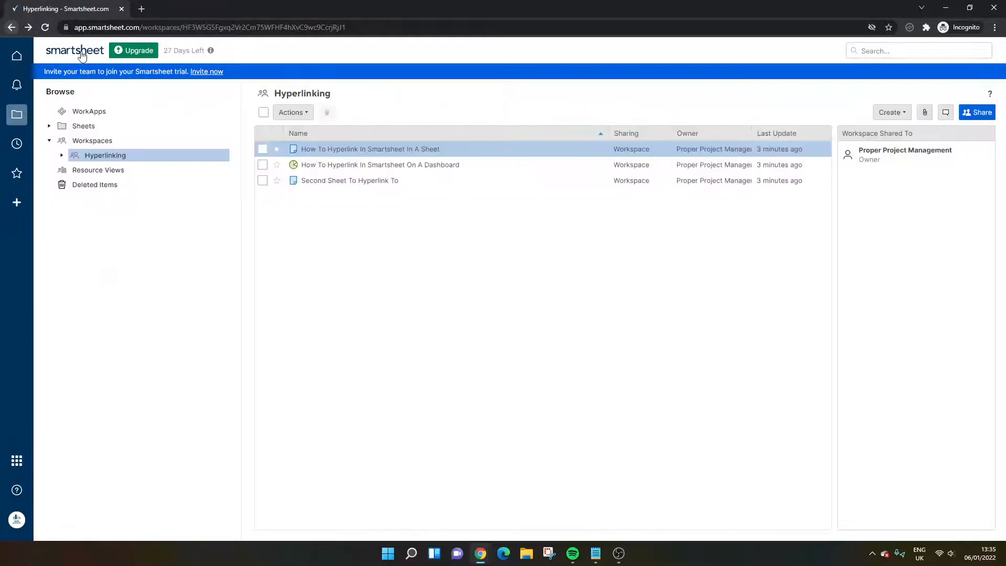
Step: Open the dashboard "How To Hyperlink In Smartsheet On A Dashboard" and add a Shortcut widget
click(341, 167)
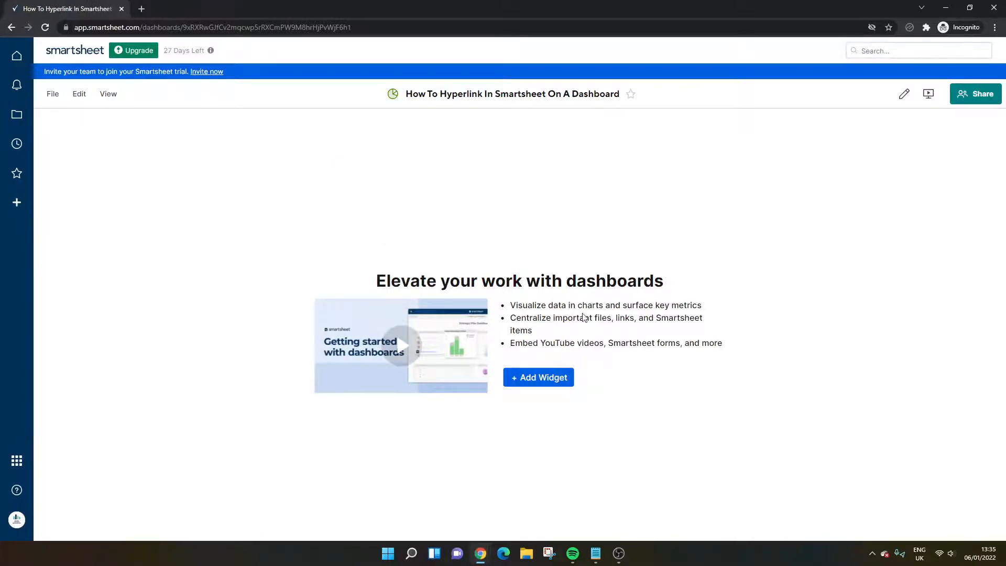
click(553, 381)
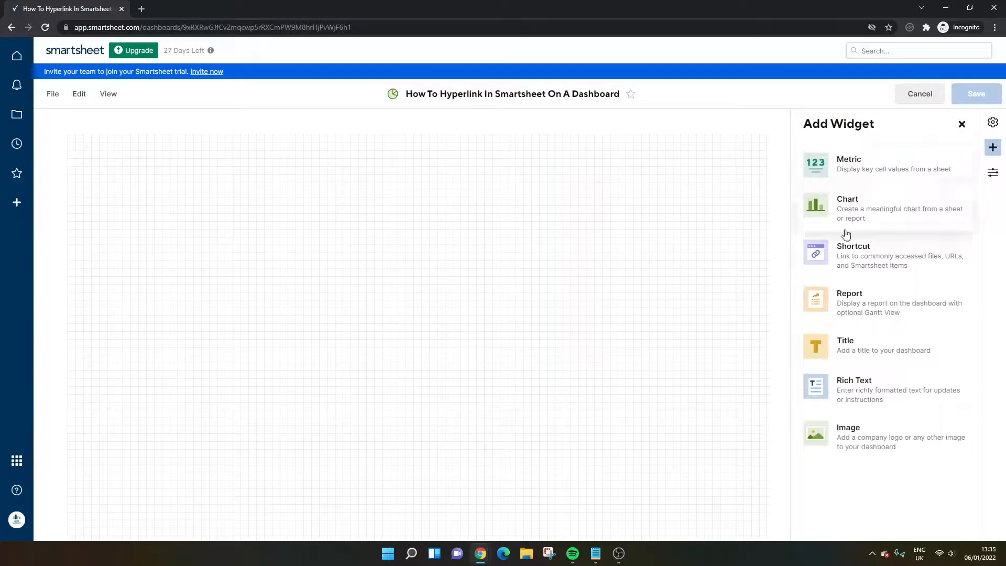
click(845, 256)
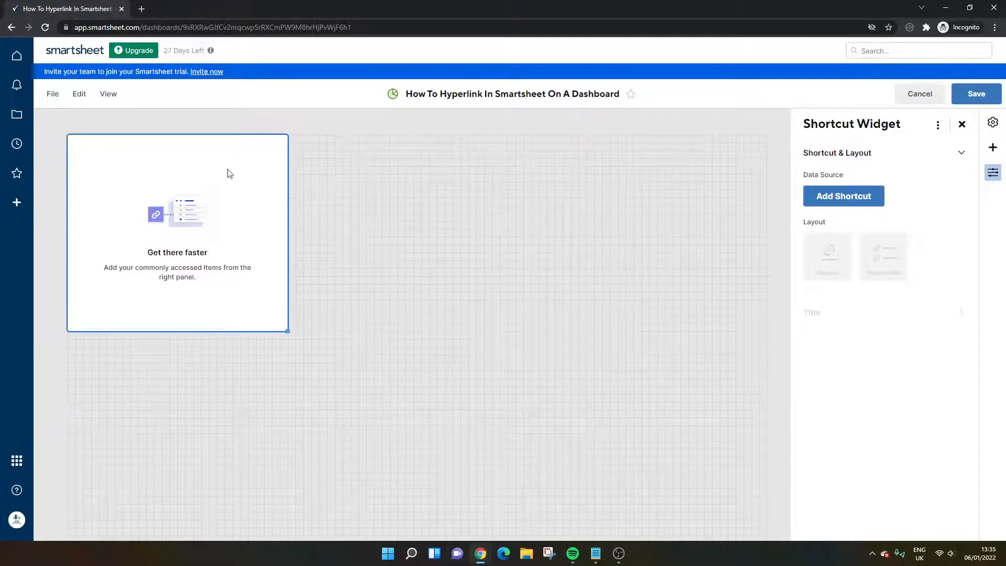
Step: Add a Smartsheet item shortcut to "How To Hyperlink In Smartsheet In A Sheet" in the widget and save the dashboard
click(837, 205)
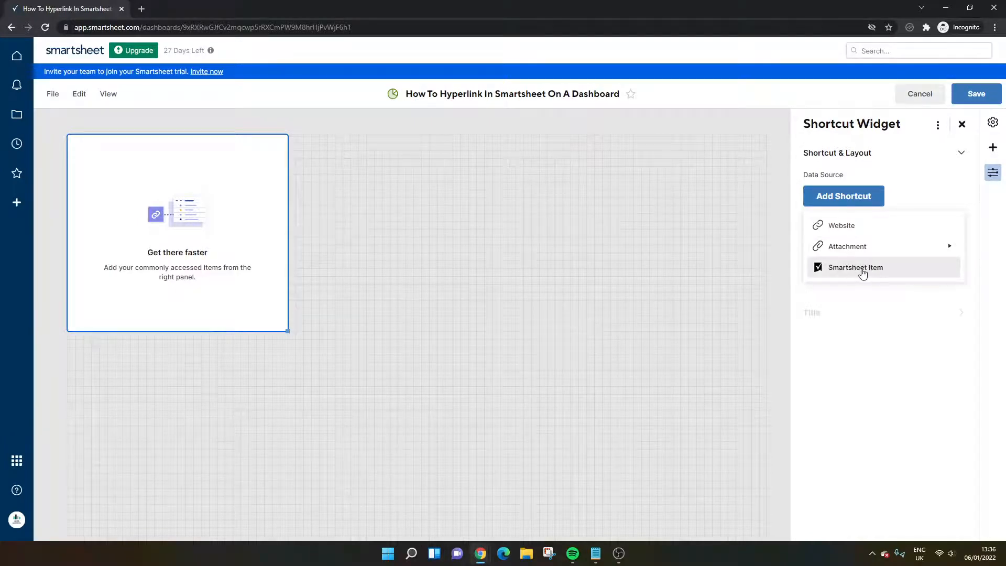
click(862, 269)
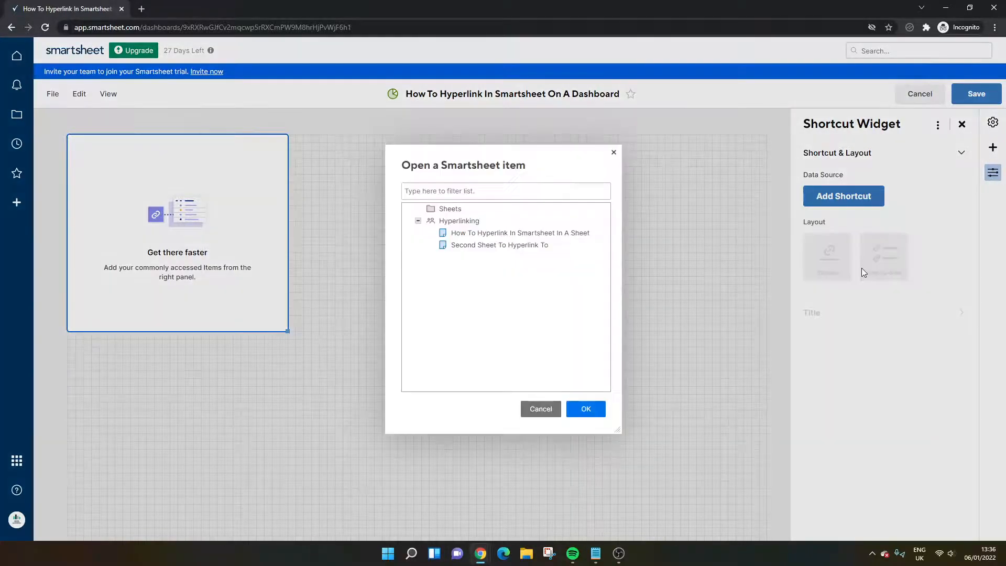
click(501, 232)
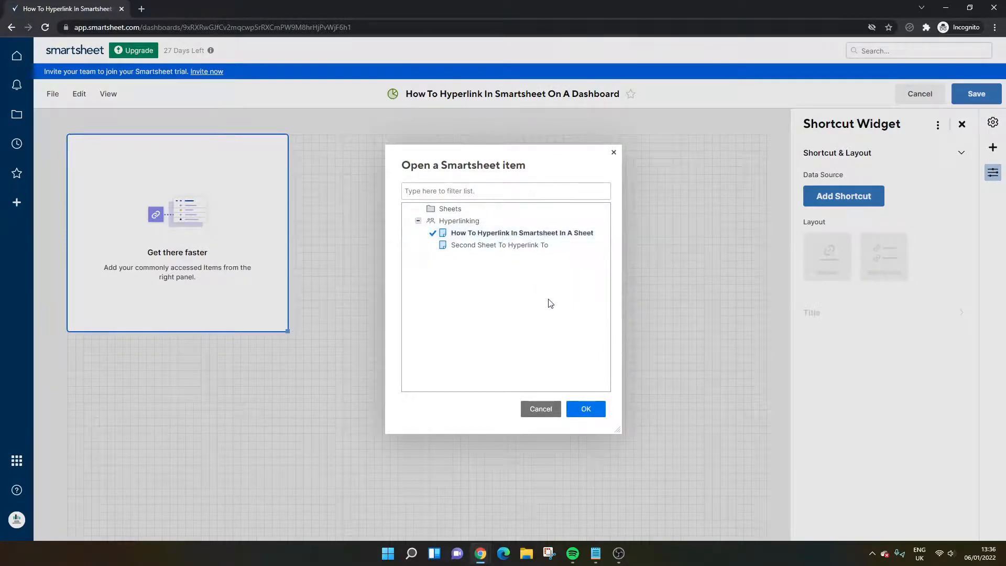
click(599, 409)
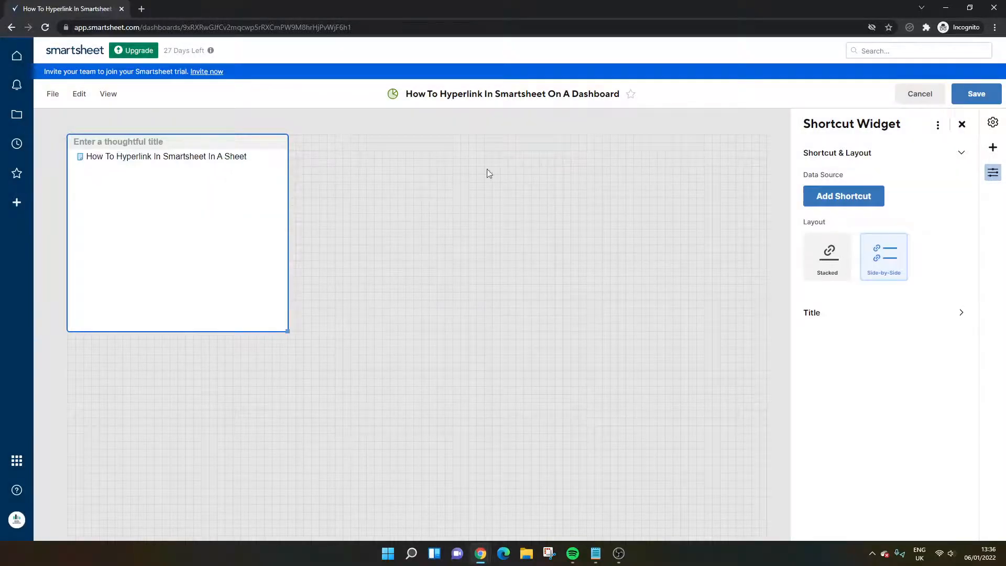
click(976, 94)
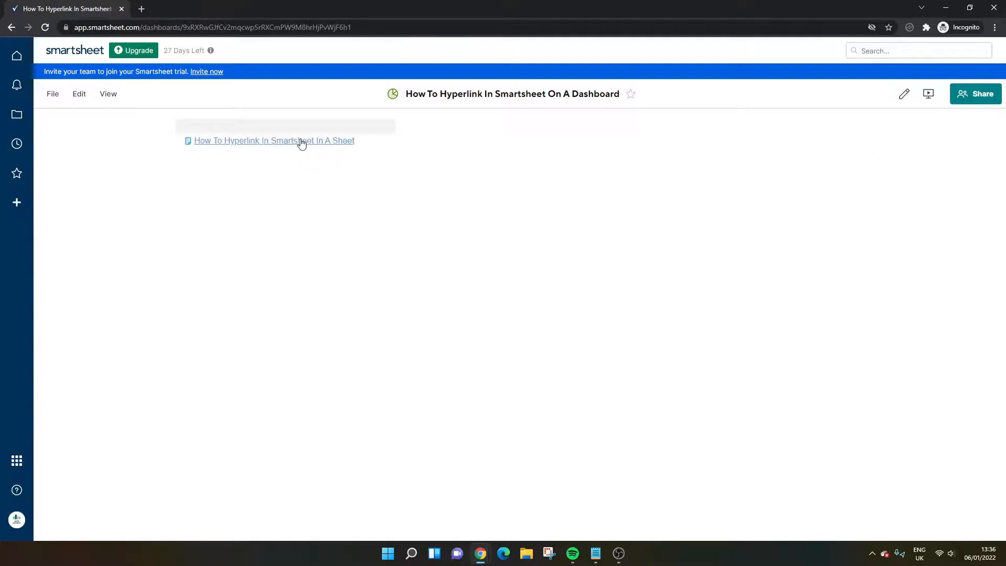
Step: Try the Stacked layout and a hidden title on the shortcut widget, restore Side-by-Side with title shown, and cancel editing
click(903, 94)
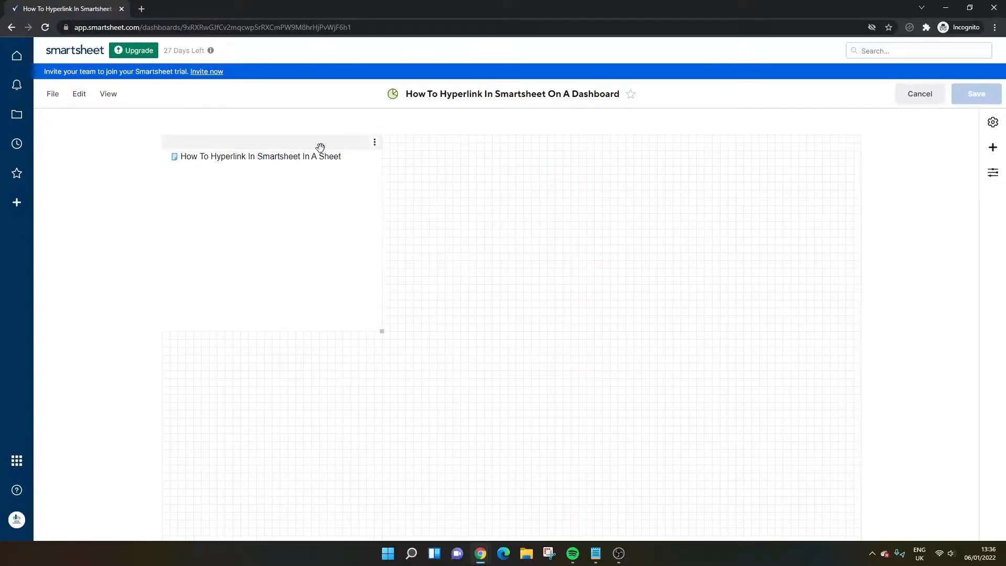
click(375, 143)
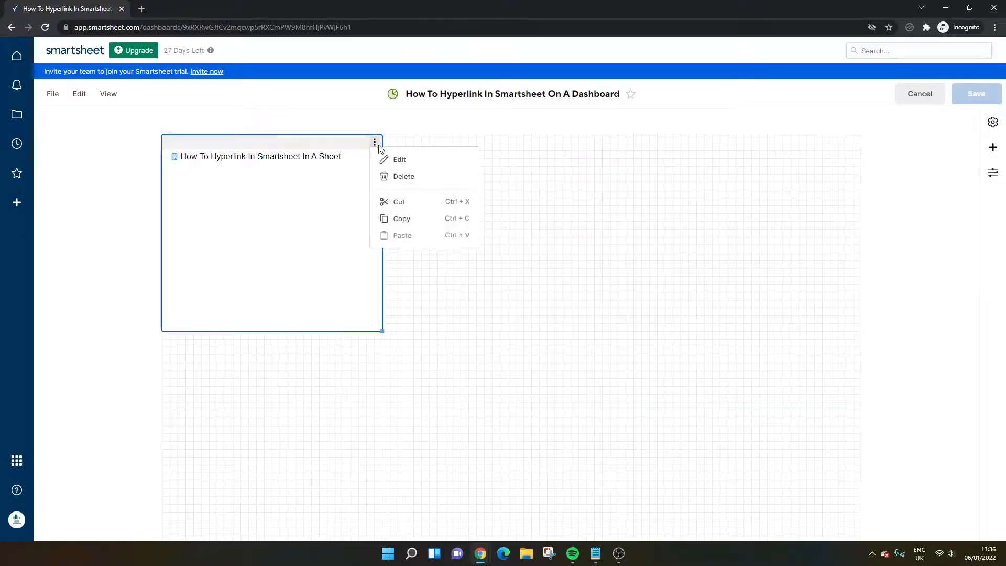
click(397, 159)
click(835, 278)
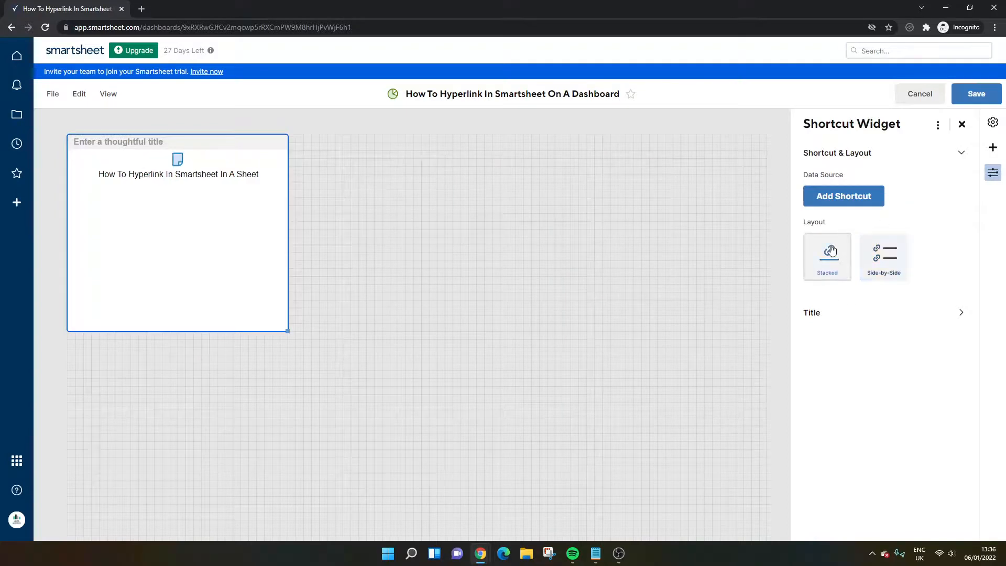
click(883, 254)
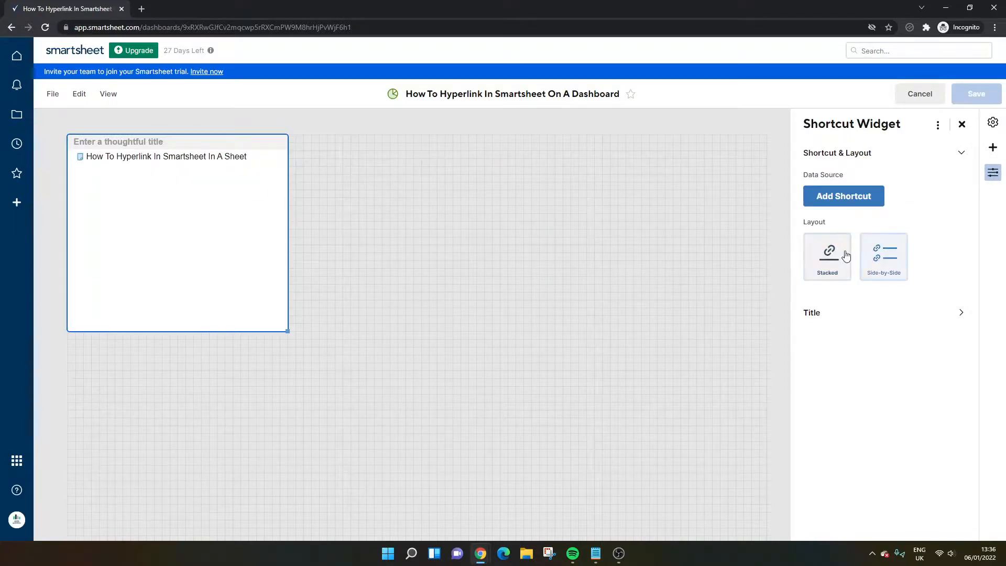
click(868, 312)
click(811, 204)
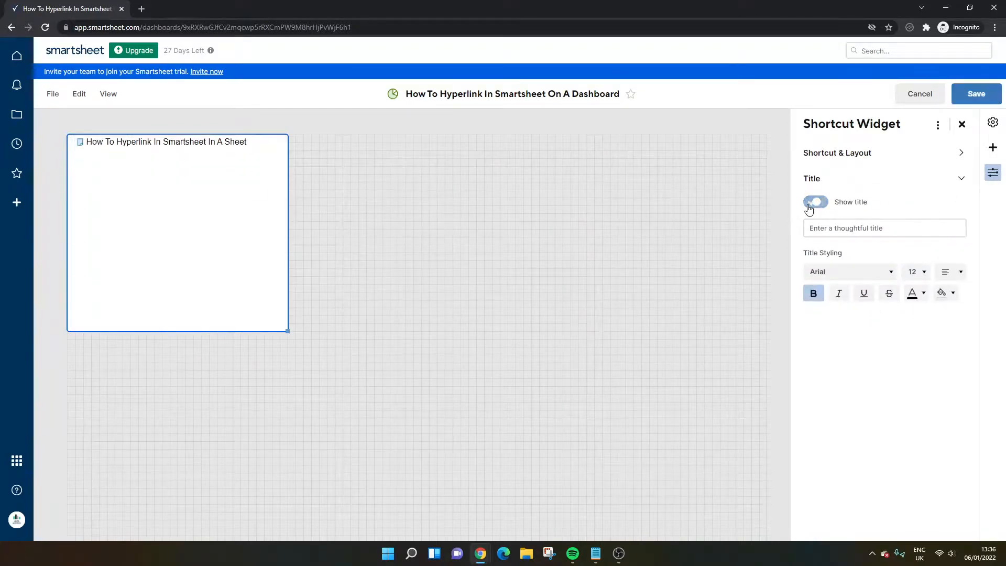
click(811, 204)
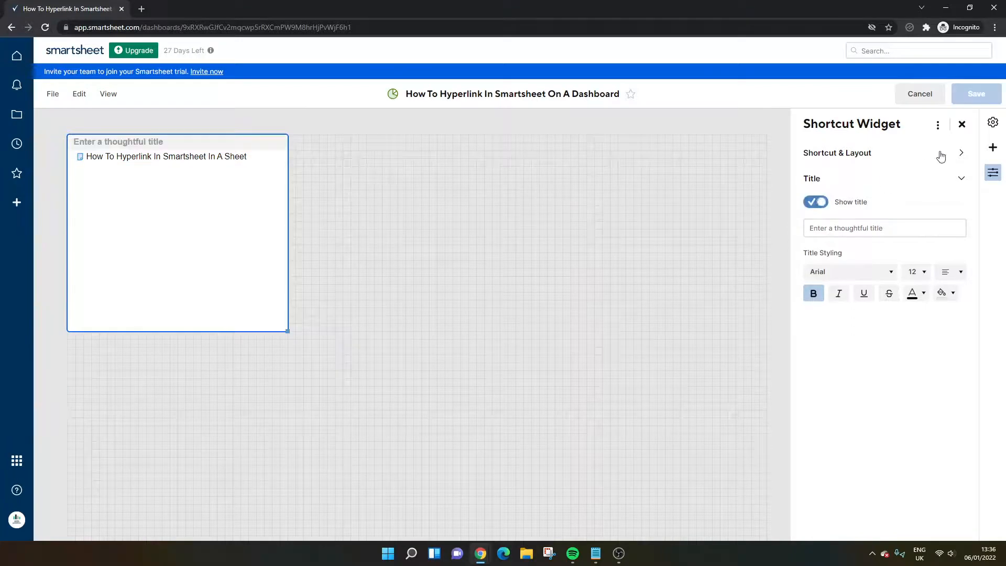
click(962, 126)
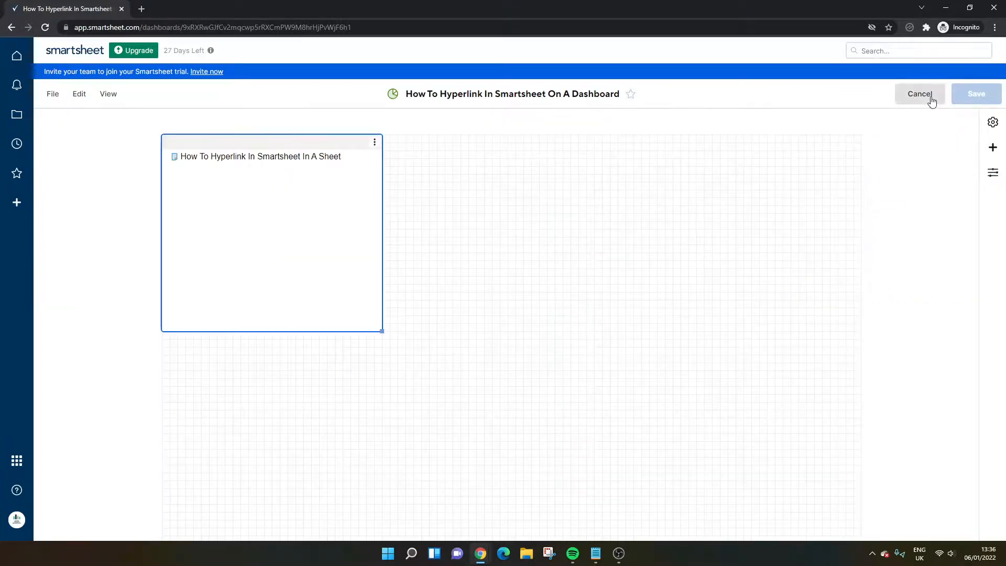
click(932, 100)
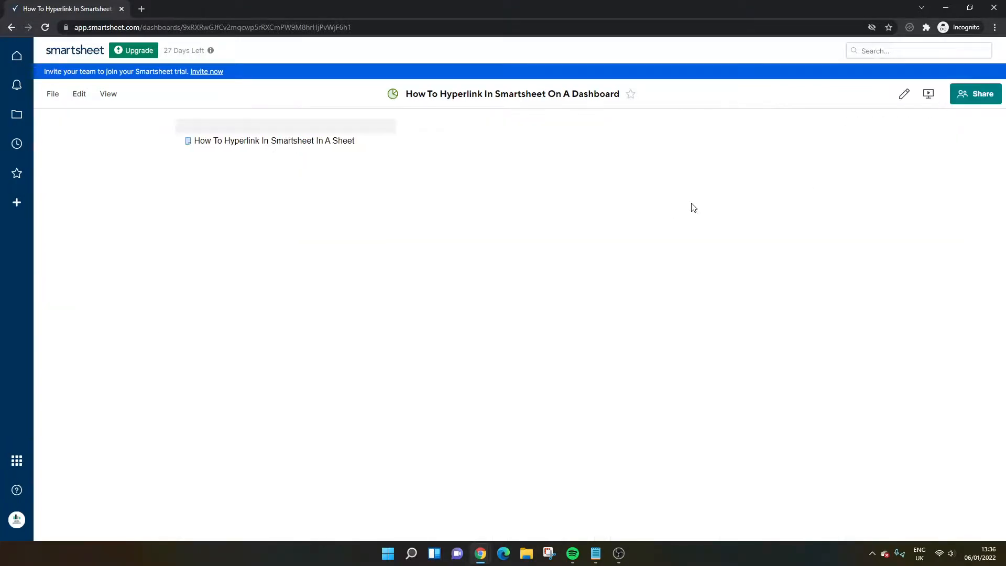
Step: Test the dashboard shortcut by following it to the sheet "How To Hyperlink In Smartsheet In A Sheet"
click(228, 142)
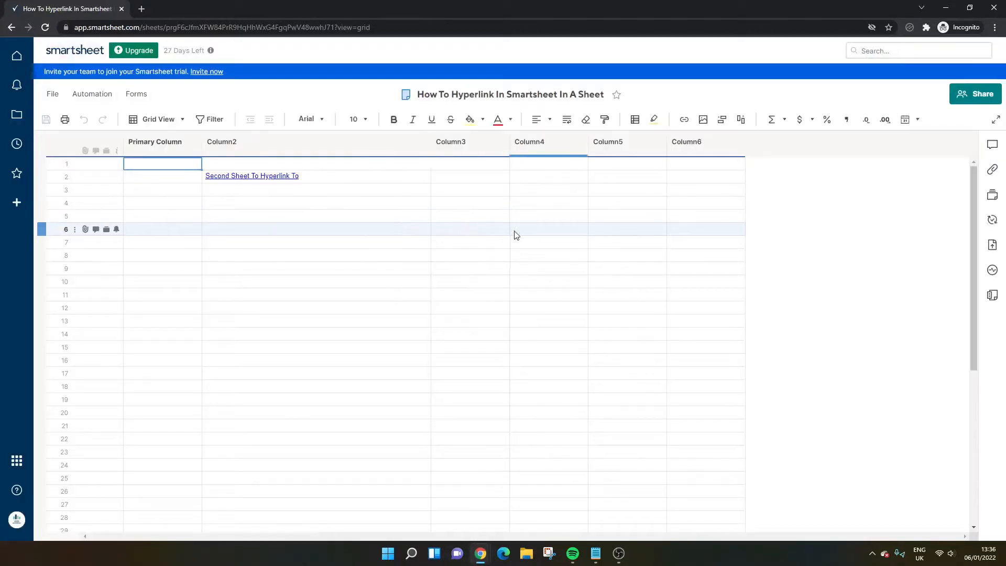
click(514, 234)
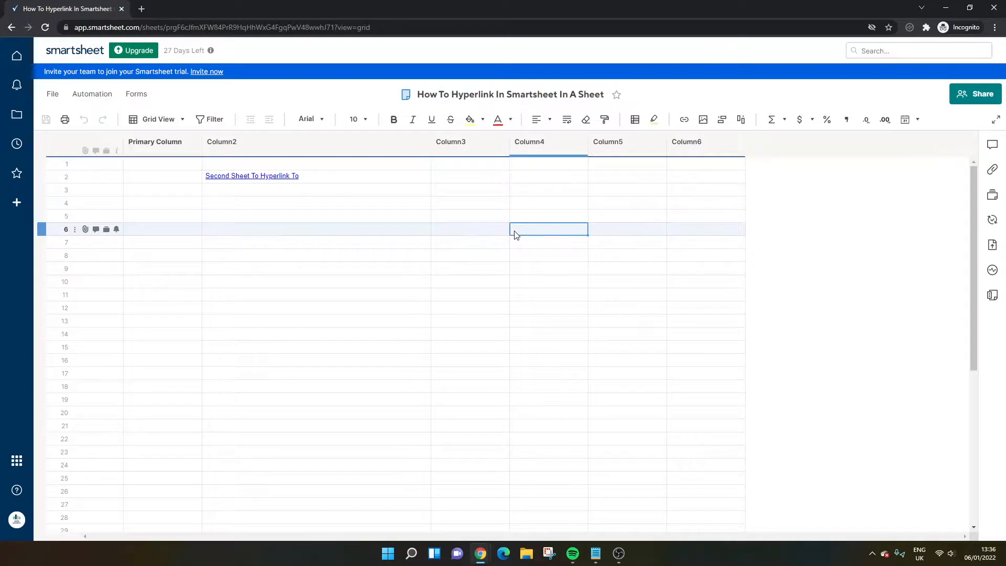